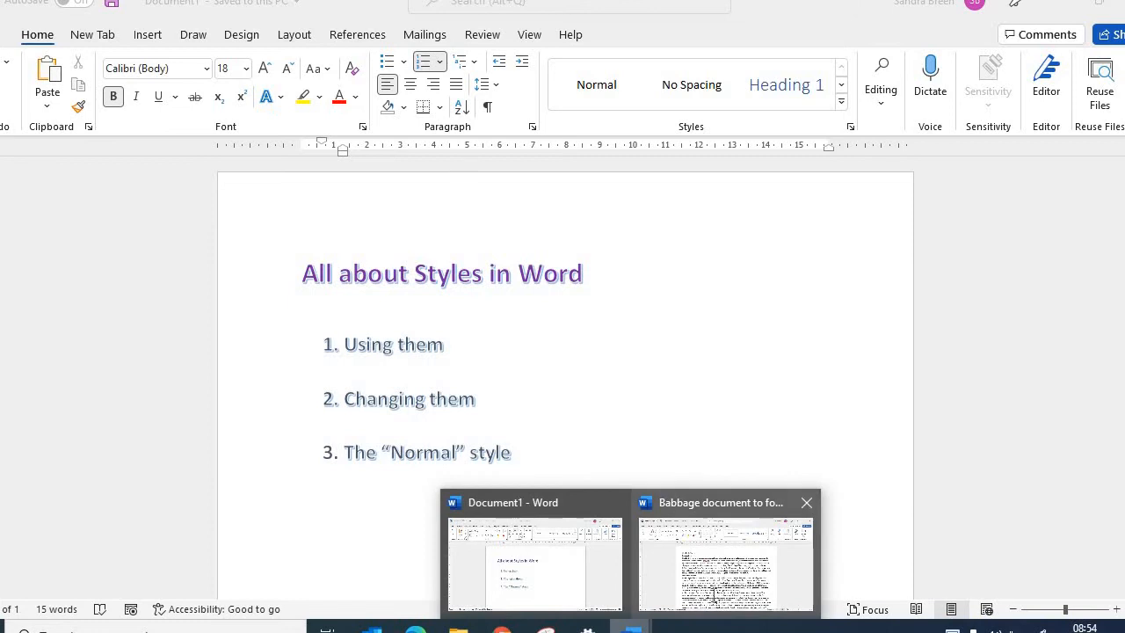
- Switch to the Babbage document and apply the Heading 1 style to its title line, "Charles Babbage"
{"action": "left_click", "coordinate": [713, 601]}
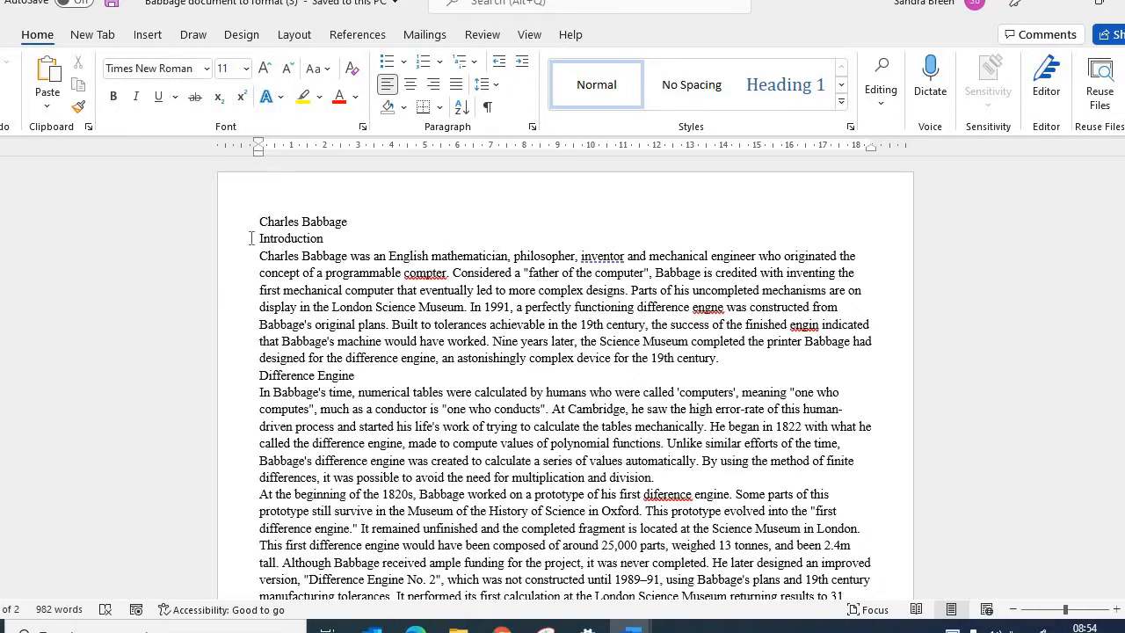
{"action": "left_click", "coordinate": [362, 222], "text": "shift"}
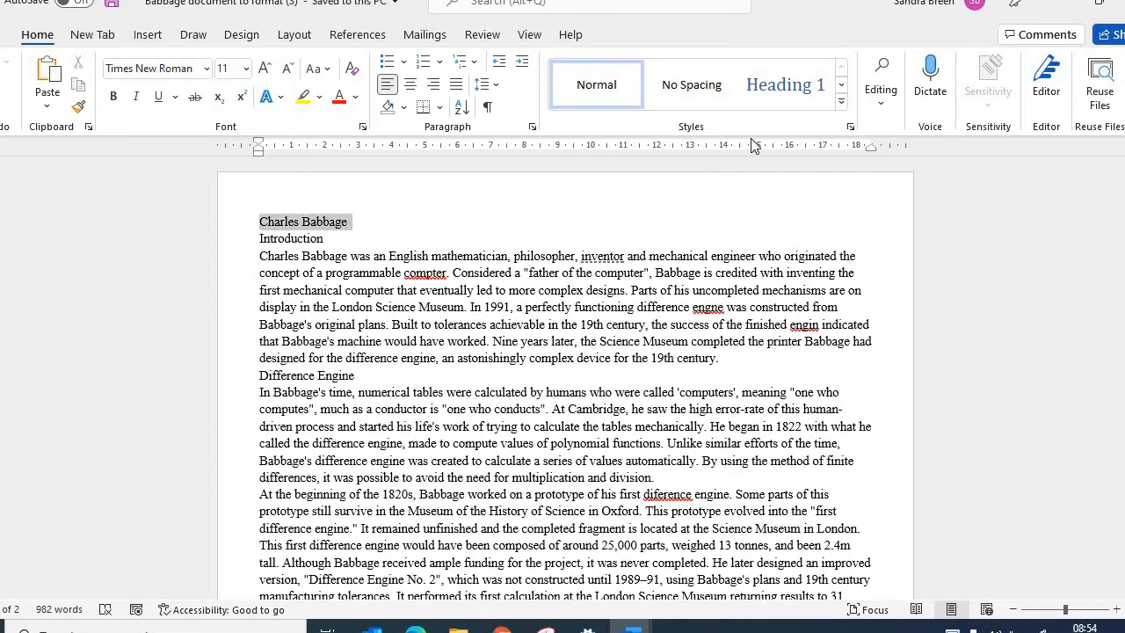
{"action": "left_click", "coordinate": [810, 84]}
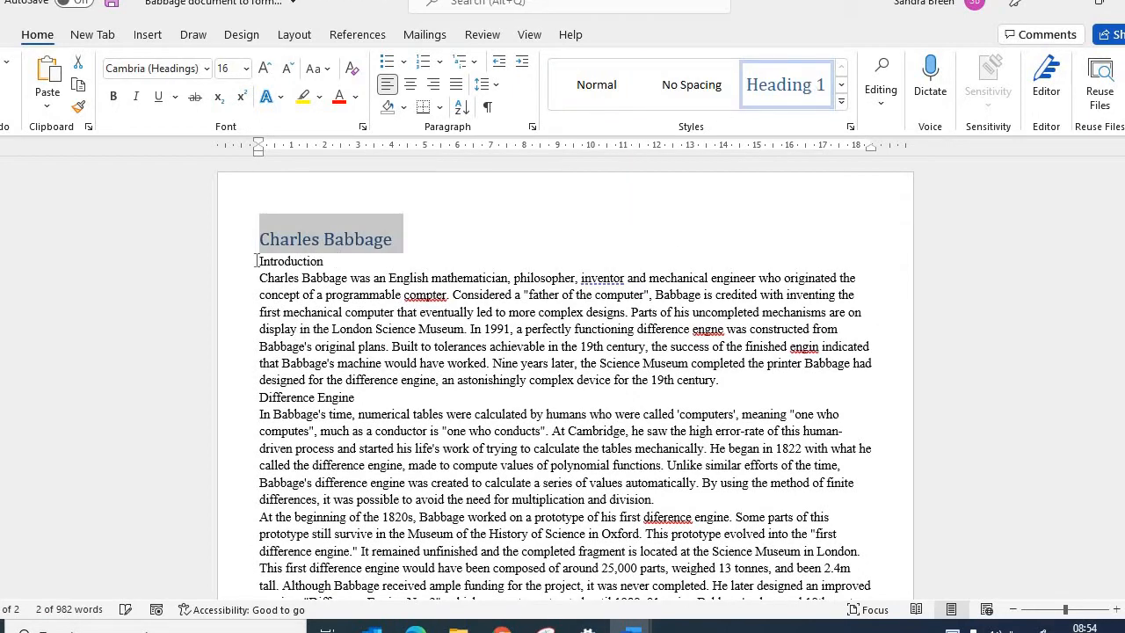
- Apply the Heading 2 style to the "Introduction" line using the full list of styles
{"action": "left_click", "coordinate": [232, 264]}
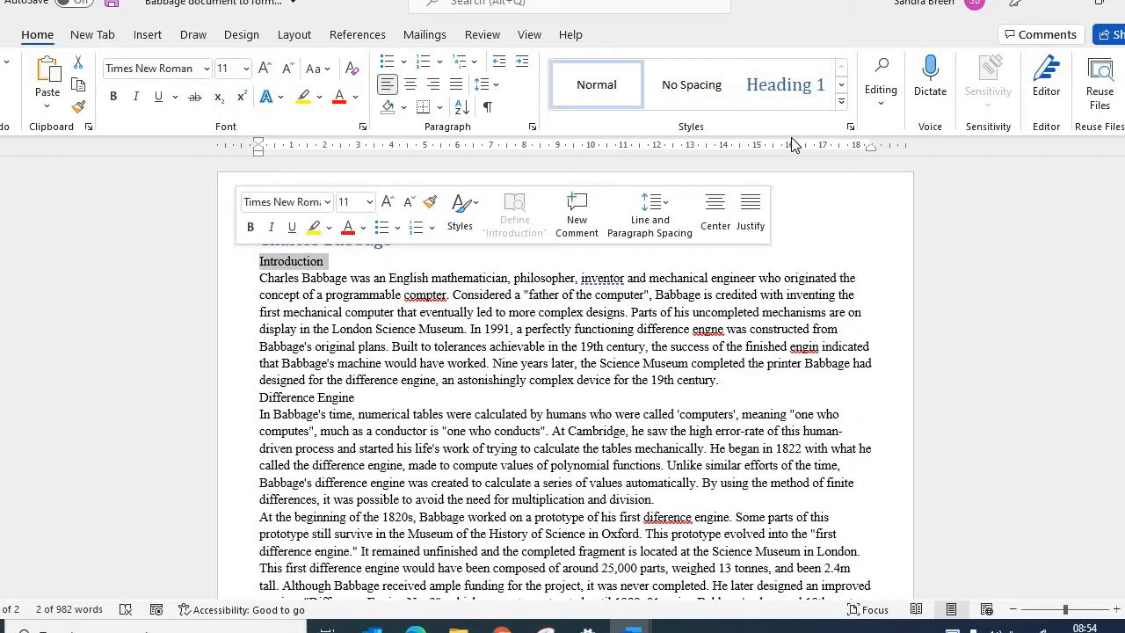
{"action": "left_click", "coordinate": [850, 128]}
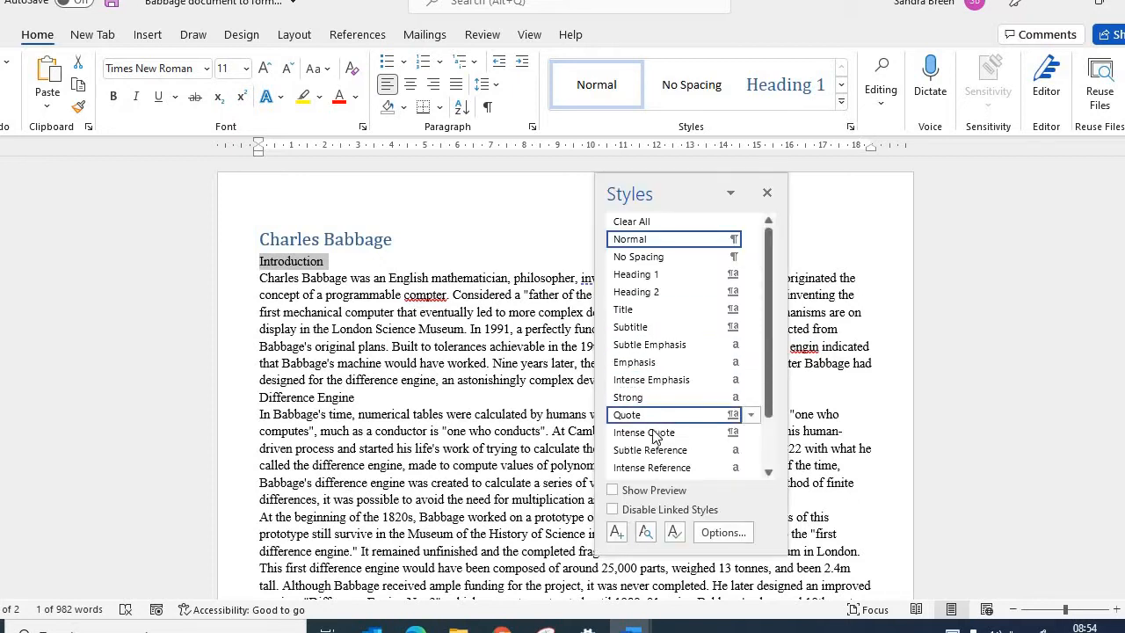
{"action": "left_click", "coordinate": [668, 295]}
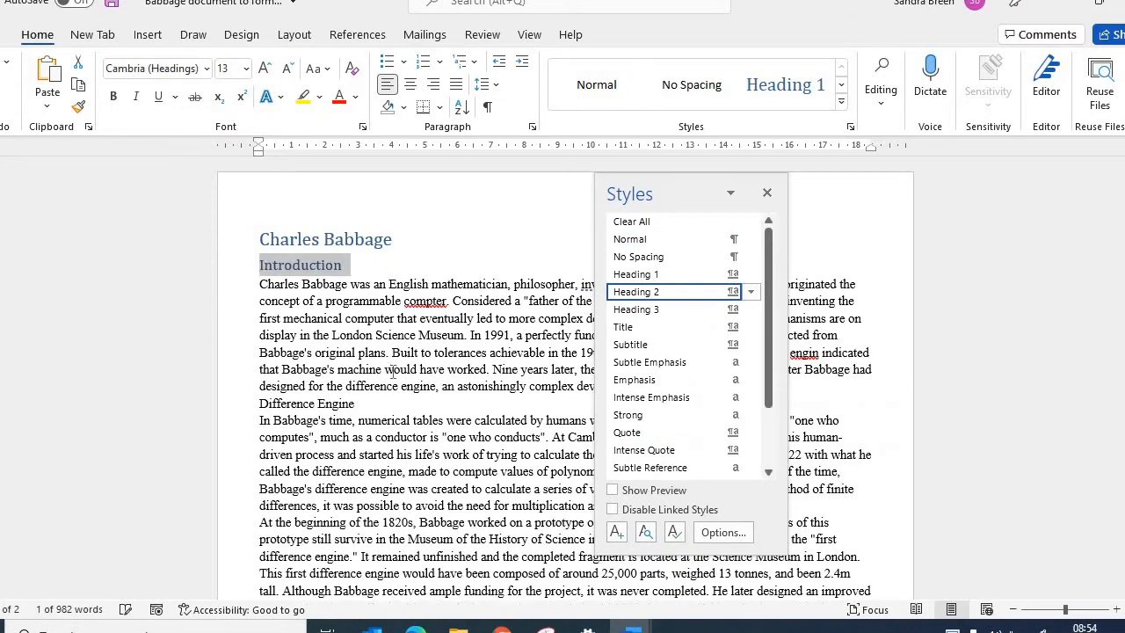
- Apply the Heading 2 style to the "Analytical Engine" and "Other Accomplishments" lines
{"action": "scroll", "coordinate": [495, 347], "scroll_direction": "down", "scroll_amount": 5}
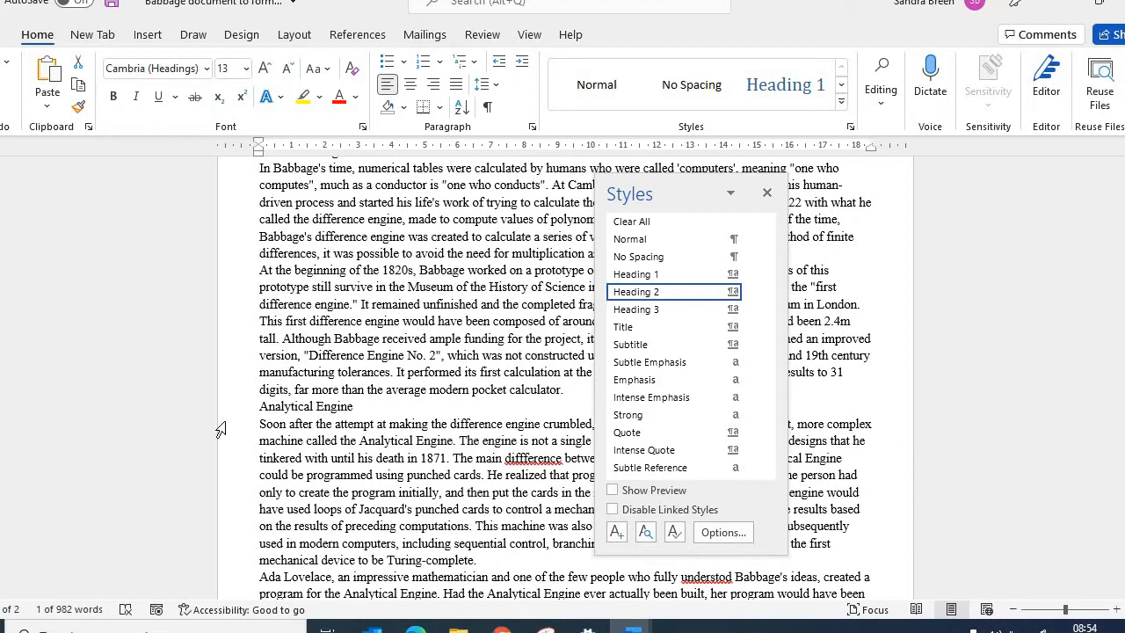
{"action": "left_click", "coordinate": [227, 418]}
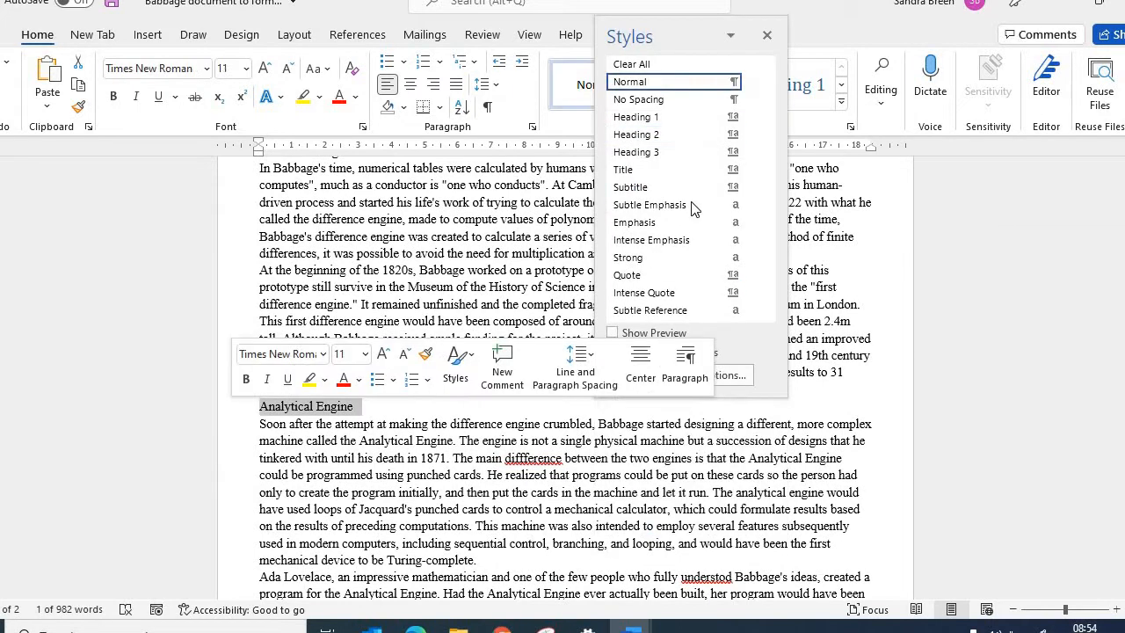
{"action": "left_click", "coordinate": [669, 136]}
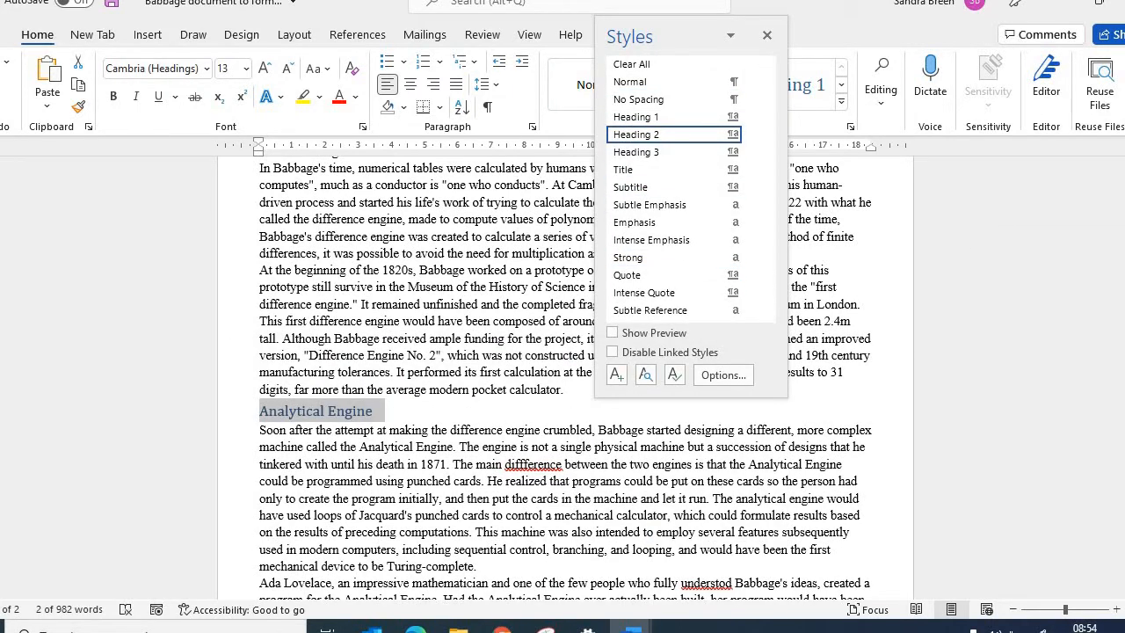
{"action": "scroll", "coordinate": [317, 388], "scroll_direction": "down", "scroll_amount": 5}
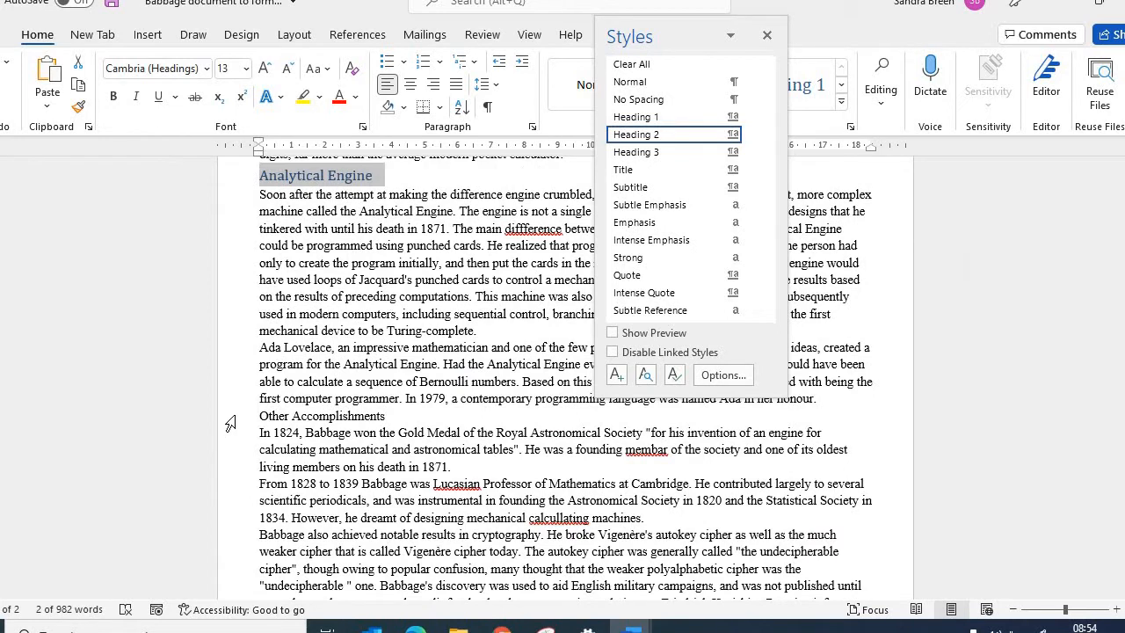
{"action": "left_click", "coordinate": [229, 420]}
{"action": "left_click", "coordinate": [712, 137]}
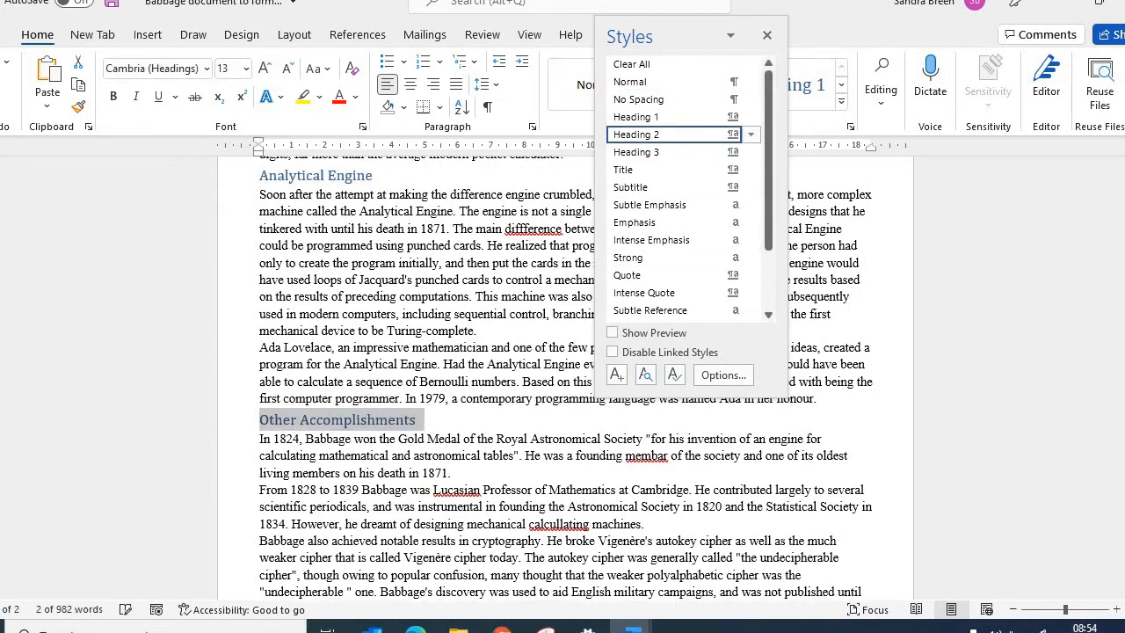
- Apply the Heading 2 style to the "Difference Engine" line and deselect it
{"action": "scroll", "coordinate": [227, 295], "scroll_direction": "up", "scroll_amount": 7}
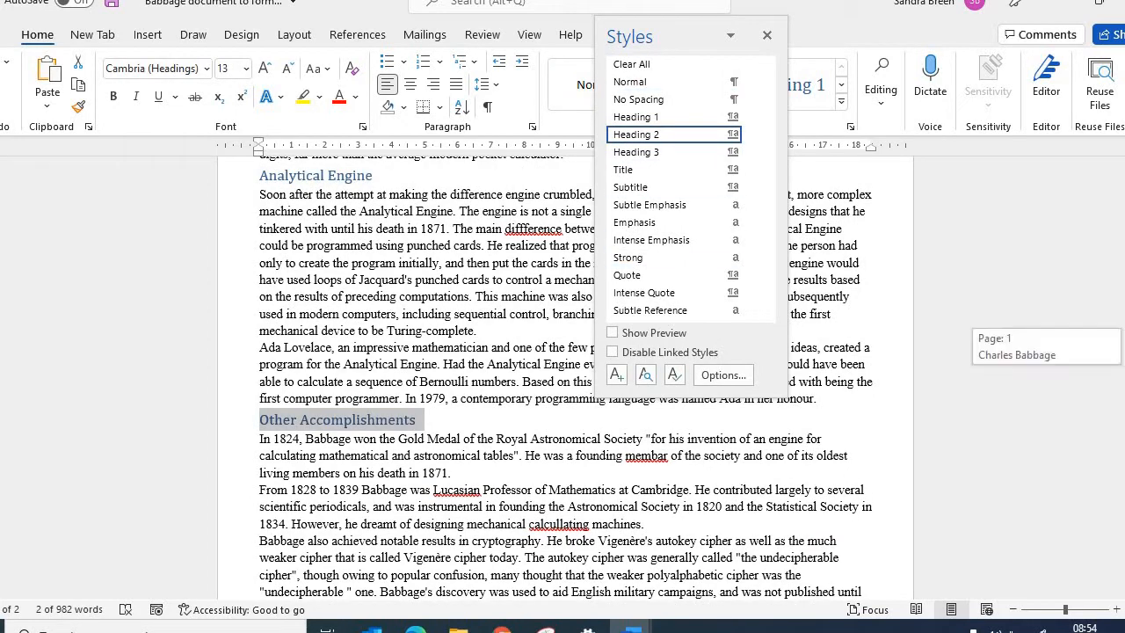
{"action": "left_click", "coordinate": [226, 272]}
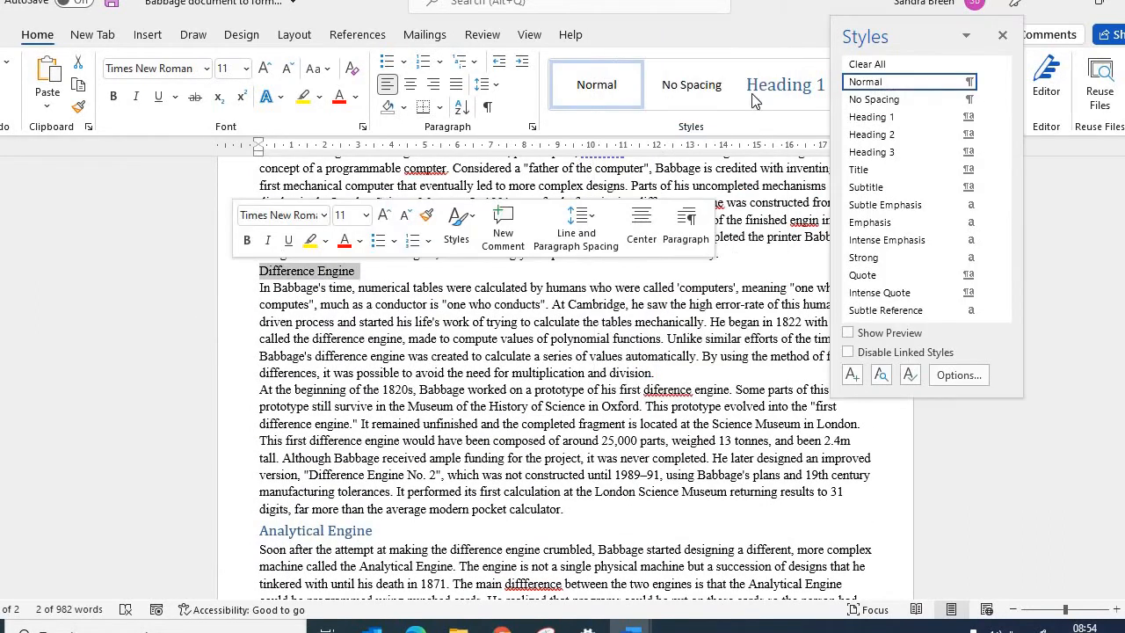
{"action": "left_click", "coordinate": [887, 135]}
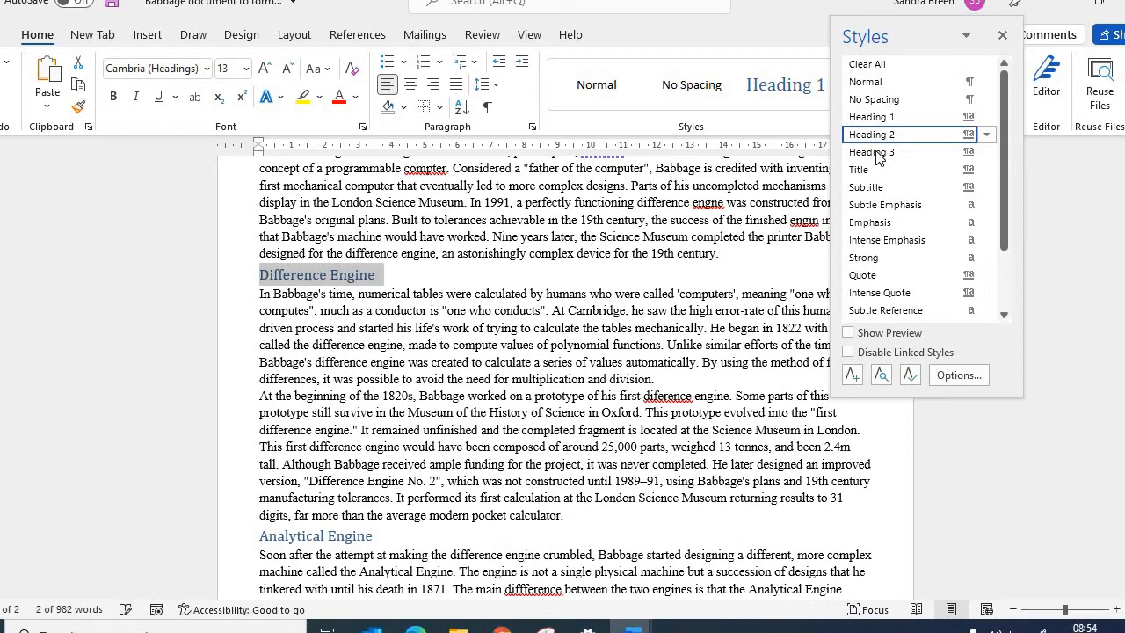
{"action": "left_click", "coordinate": [582, 345]}
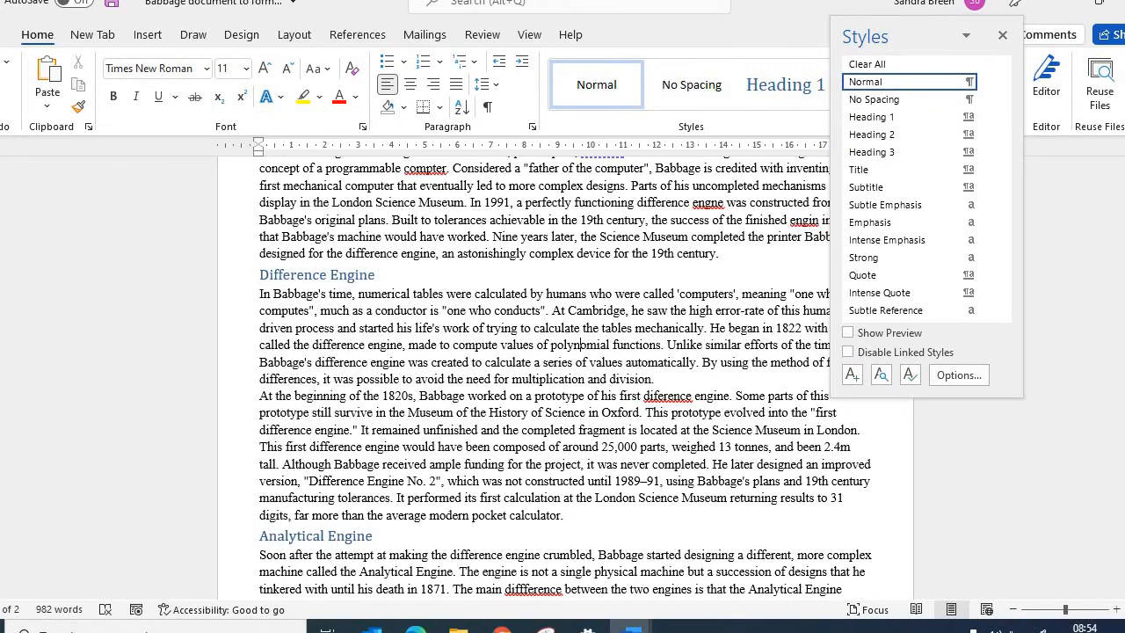
- Format the "Introduction" heading as Arial, 14 pt, red and centred
{"action": "left_click_drag", "start_coordinate": [1124, 255], "coordinate": [1124, 225]}
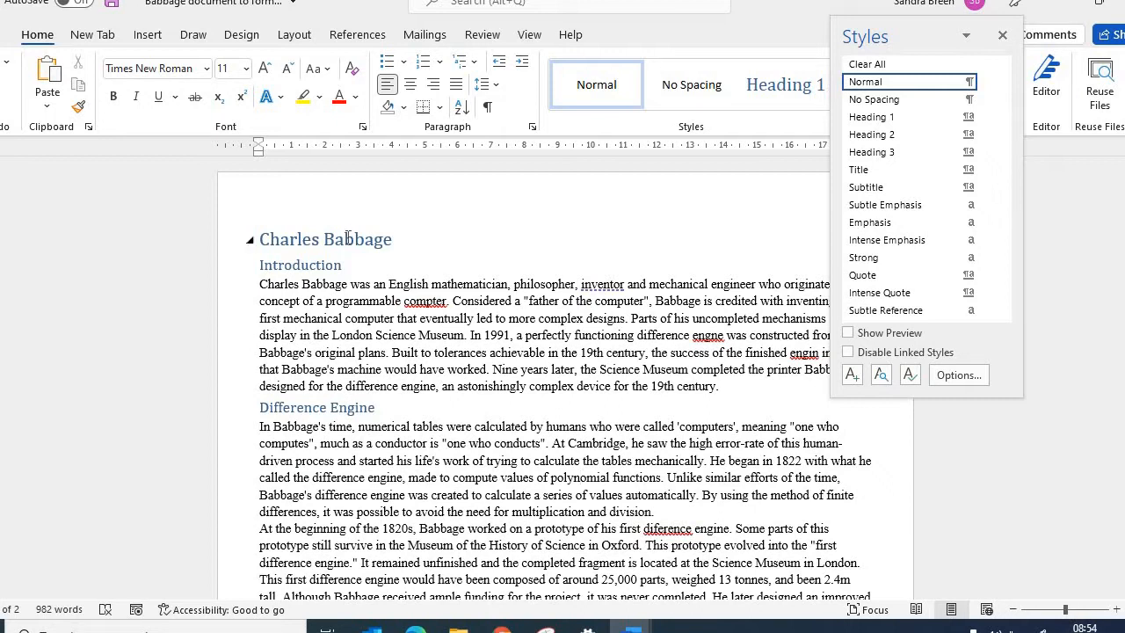
{"action": "left_click", "coordinate": [347, 237]}
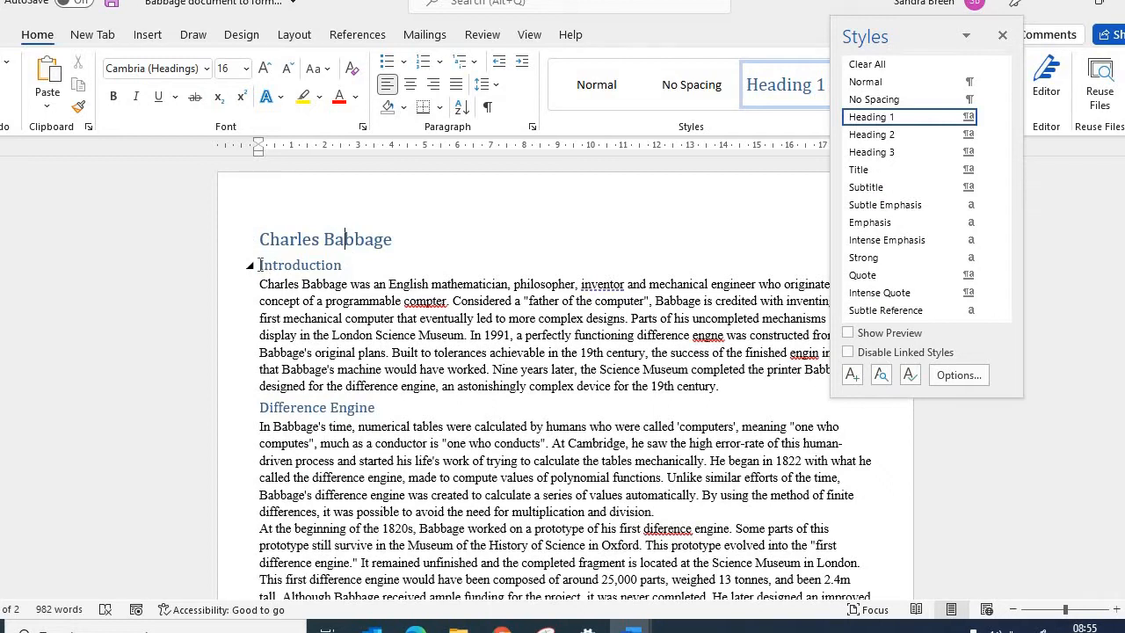
{"action": "left_click_drag", "start_coordinate": [260, 264], "coordinate": [355, 265]}
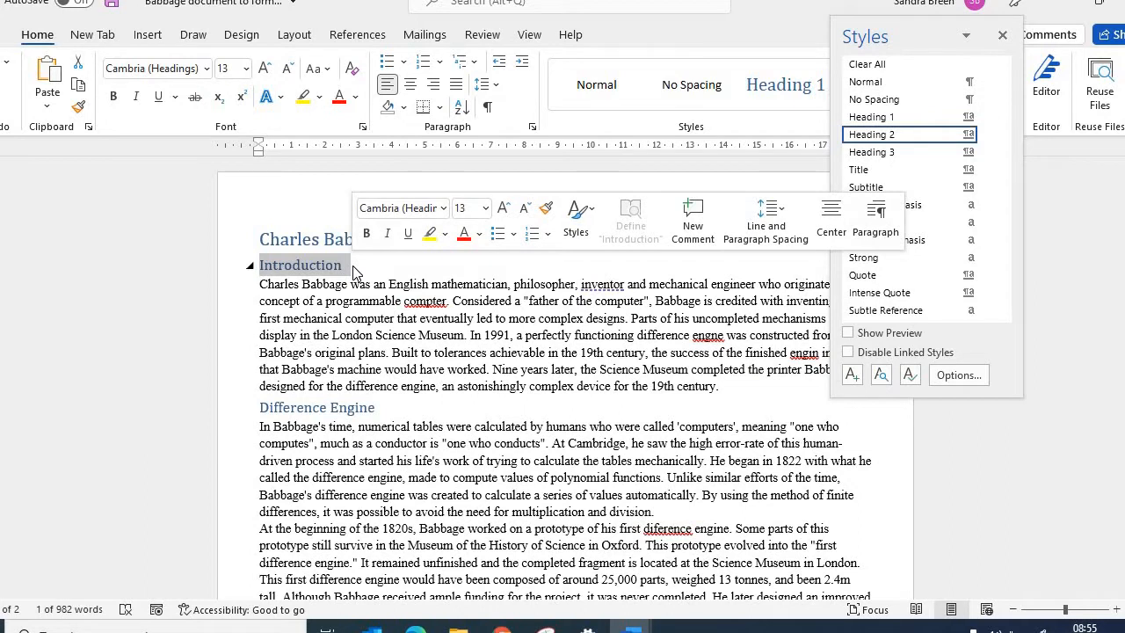
{"action": "left_click", "coordinate": [443, 207]}
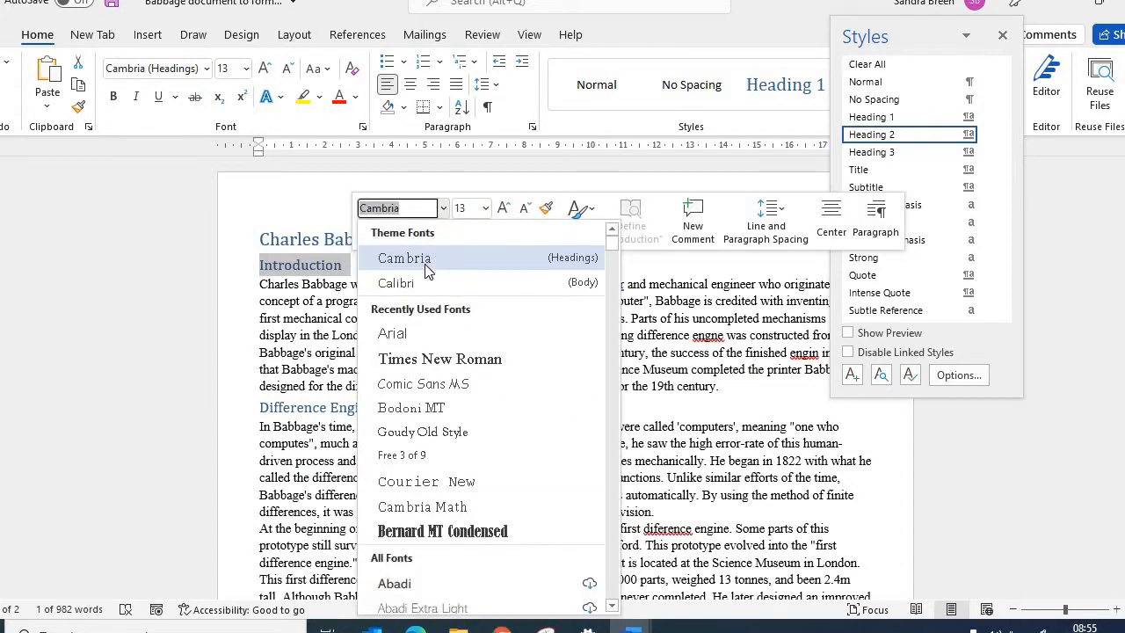
{"action": "left_click", "coordinate": [413, 334]}
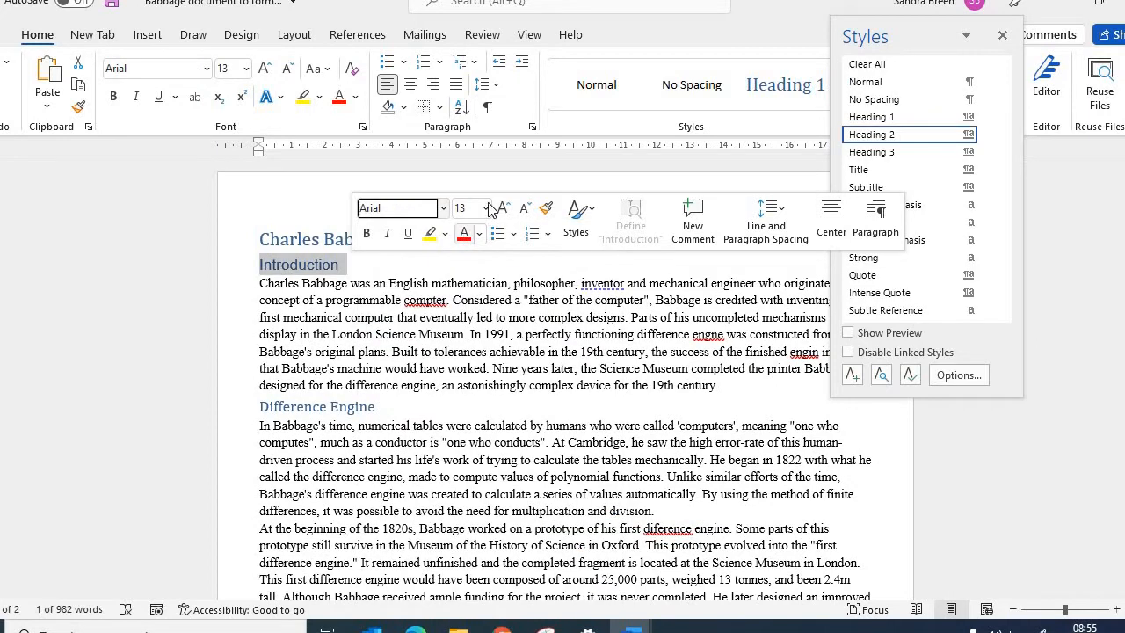
{"action": "left_click", "coordinate": [486, 207]}
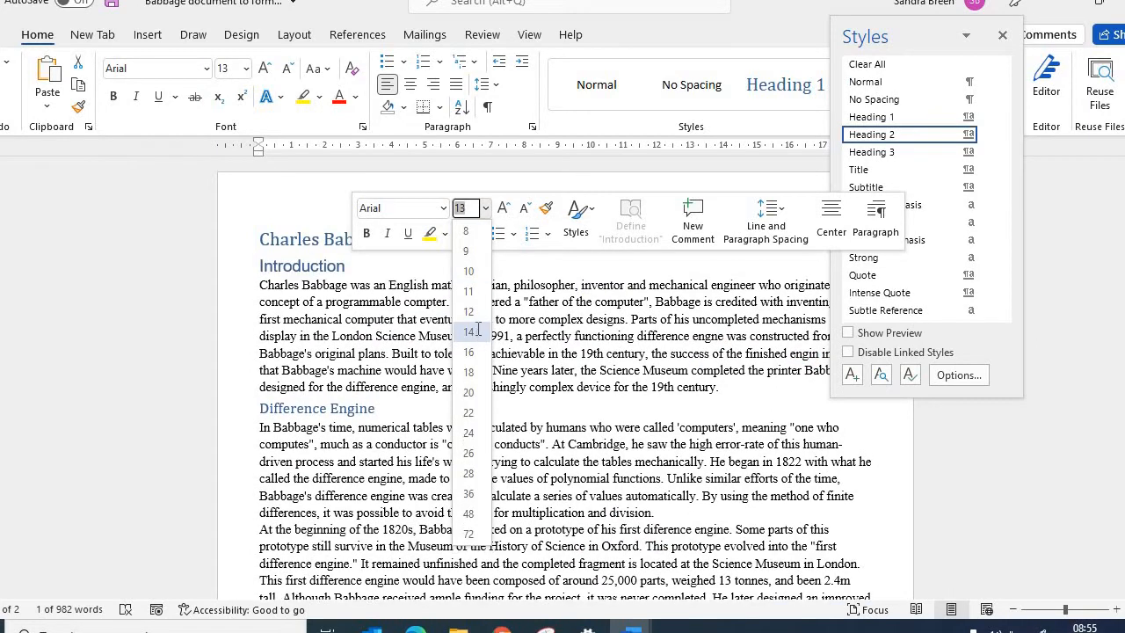
{"action": "left_click", "coordinate": [468, 331]}
{"action": "left_click", "coordinate": [463, 232]}
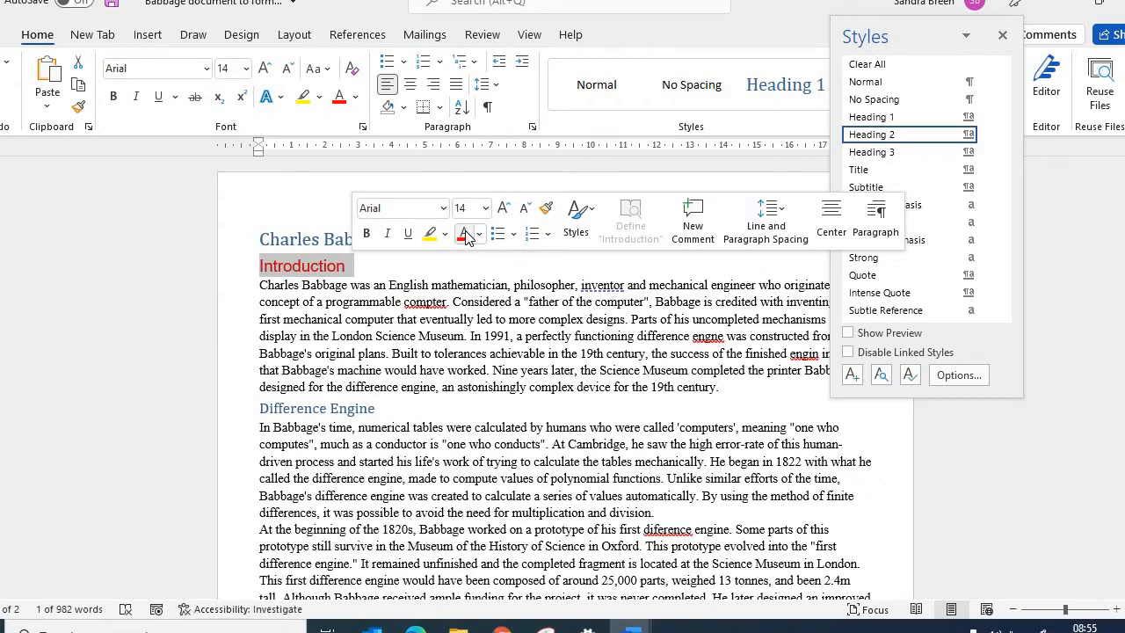
{"action": "left_click", "coordinate": [412, 88]}
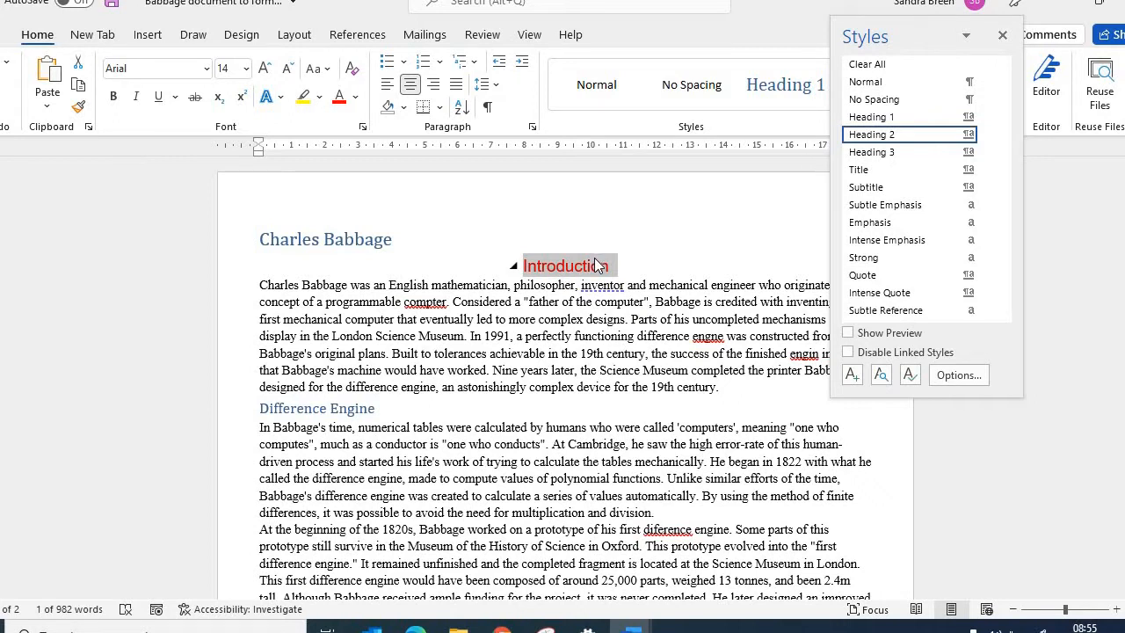
- Update the Heading 2 style to match the formatting of the "Introduction" heading and check the document's other subheadings
{"action": "right_click", "coordinate": [874, 139]}
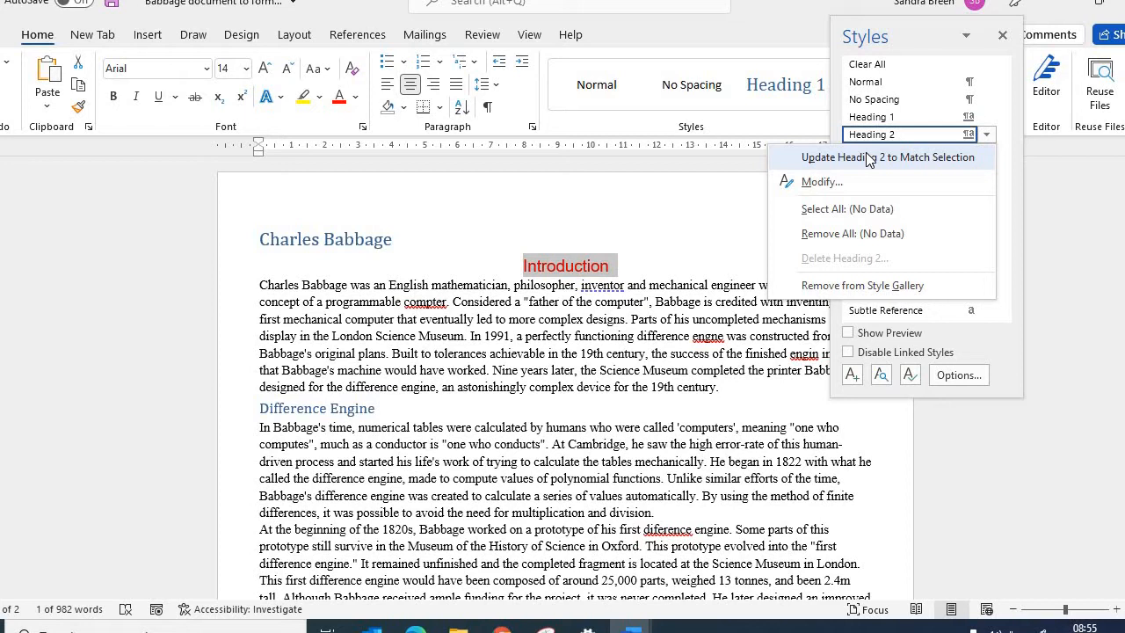
{"action": "left_click", "coordinate": [866, 154]}
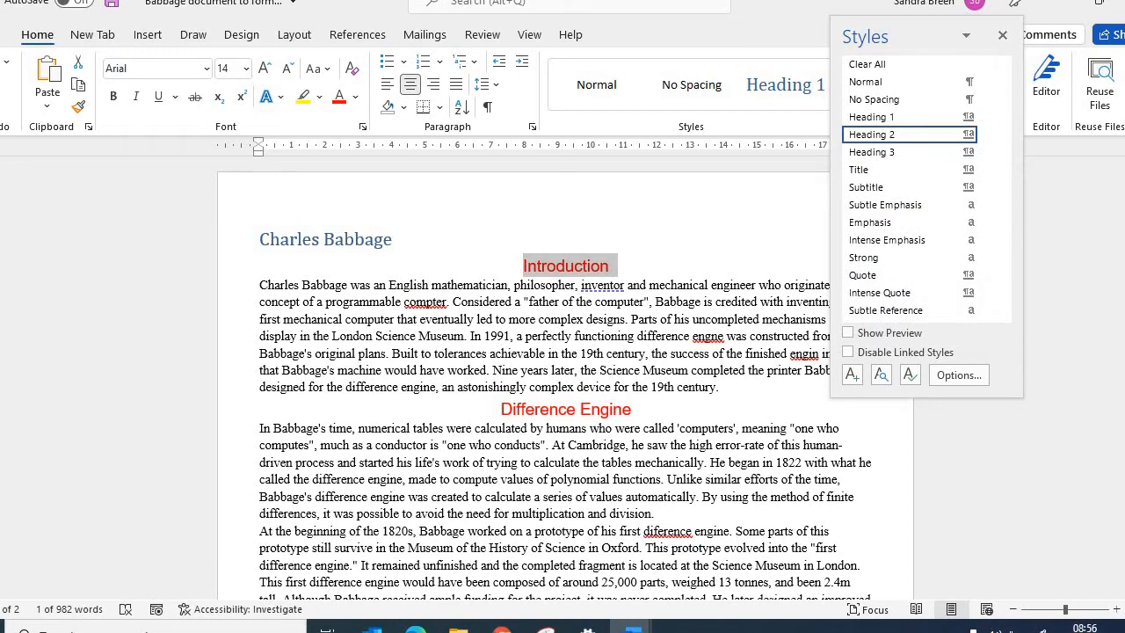
{"action": "left_click_drag", "start_coordinate": [1123, 215], "coordinate": [1124, 162]}
{"action": "left_click", "coordinate": [309, 300]}
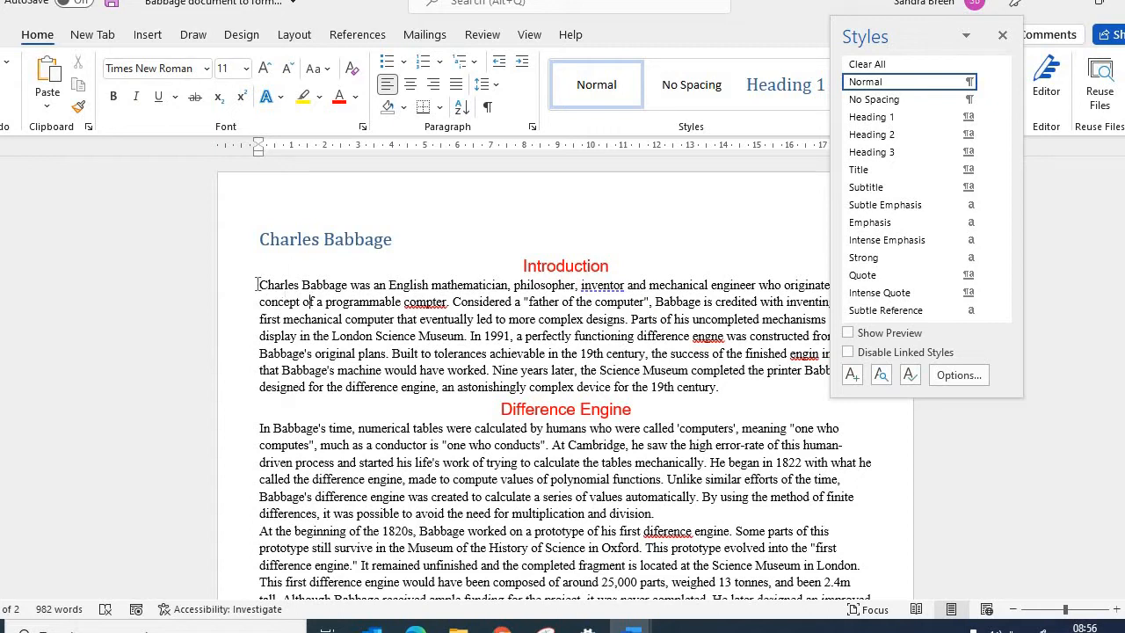
- Format the whole body paragraph under "Introduction" as Arial, 12 pt, with 1.5 line spacing
{"action": "left_click_drag", "start_coordinate": [260, 286], "coordinate": [318, 299]}
{"action": "left_click_drag", "start_coordinate": [412, 338], "coordinate": [724, 387]}
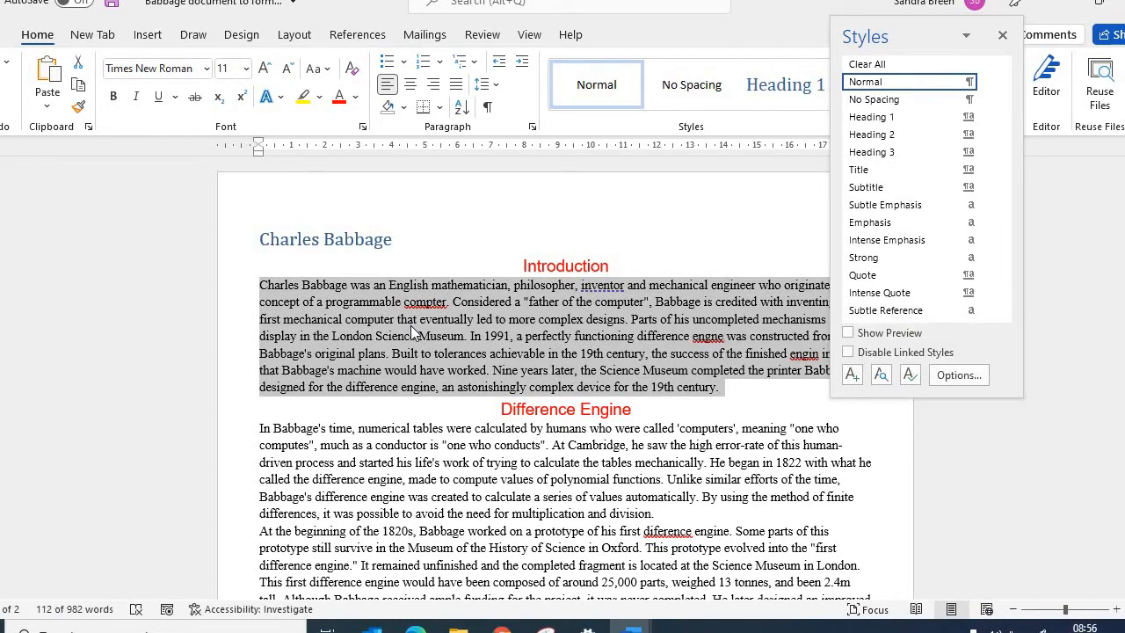
{"action": "left_click", "coordinate": [205, 69]}
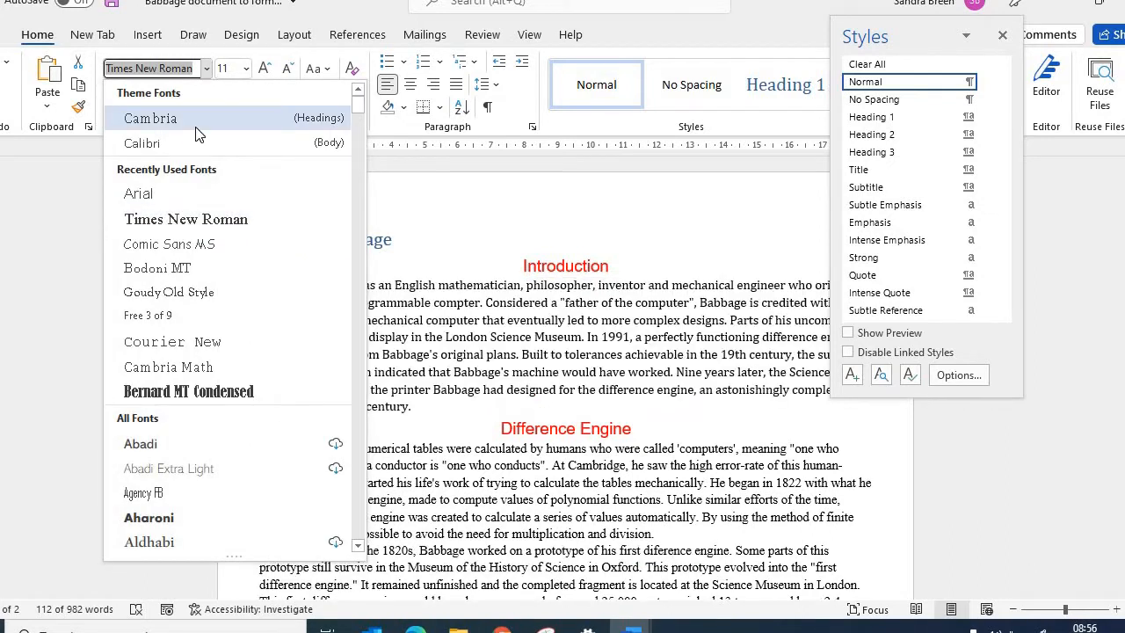
{"action": "left_click", "coordinate": [178, 195]}
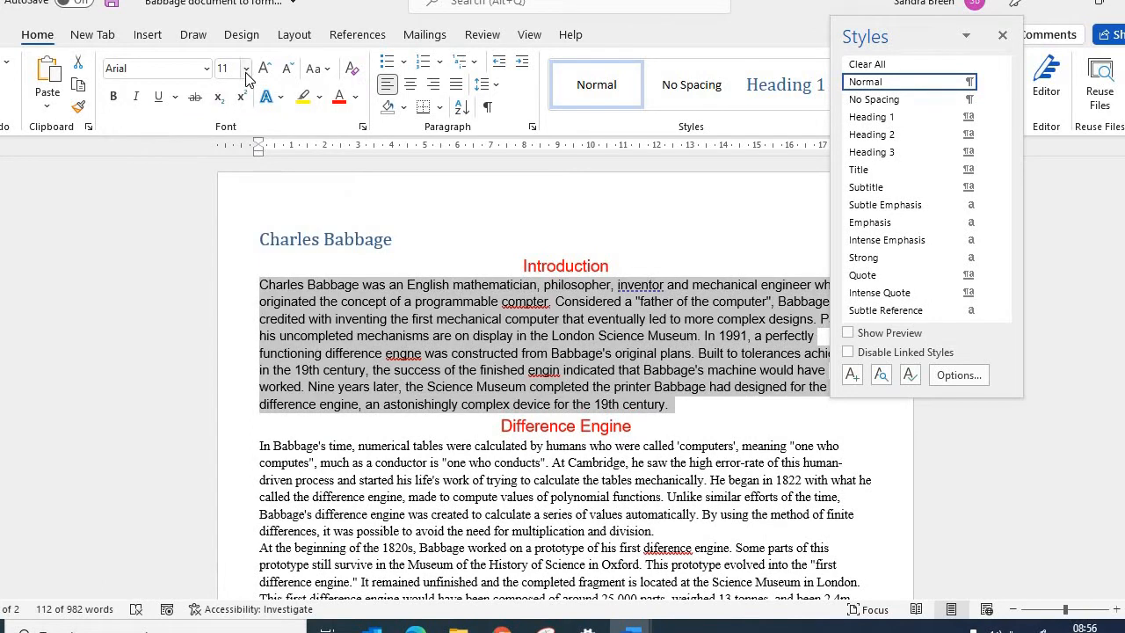
{"action": "left_click", "coordinate": [246, 68]}
{"action": "left_click", "coordinate": [229, 175]}
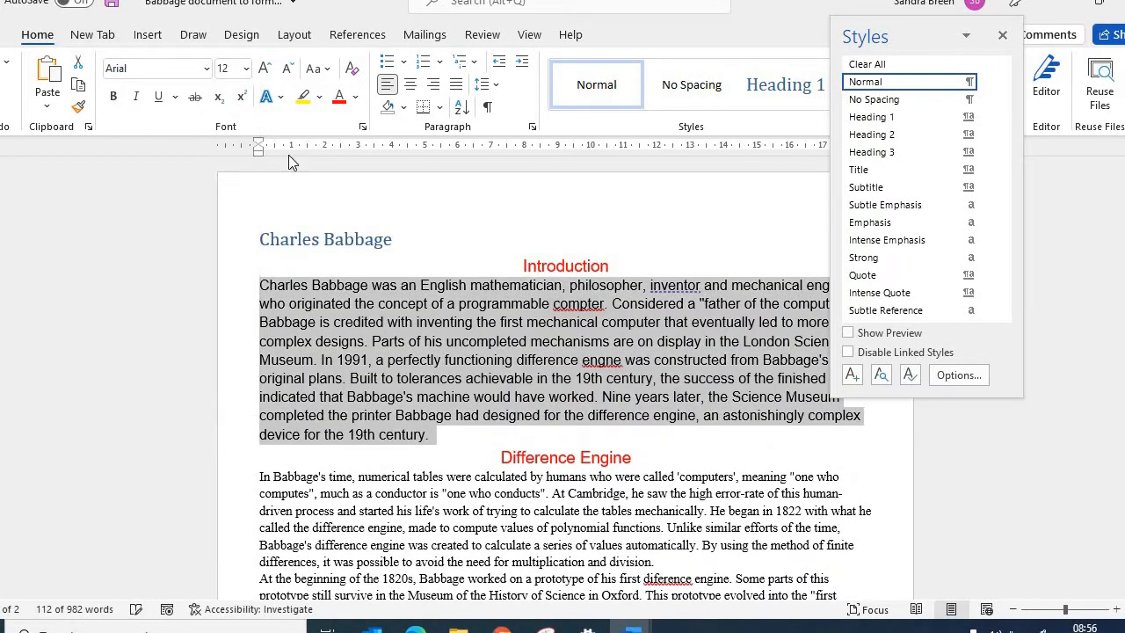
{"action": "left_click", "coordinate": [488, 95]}
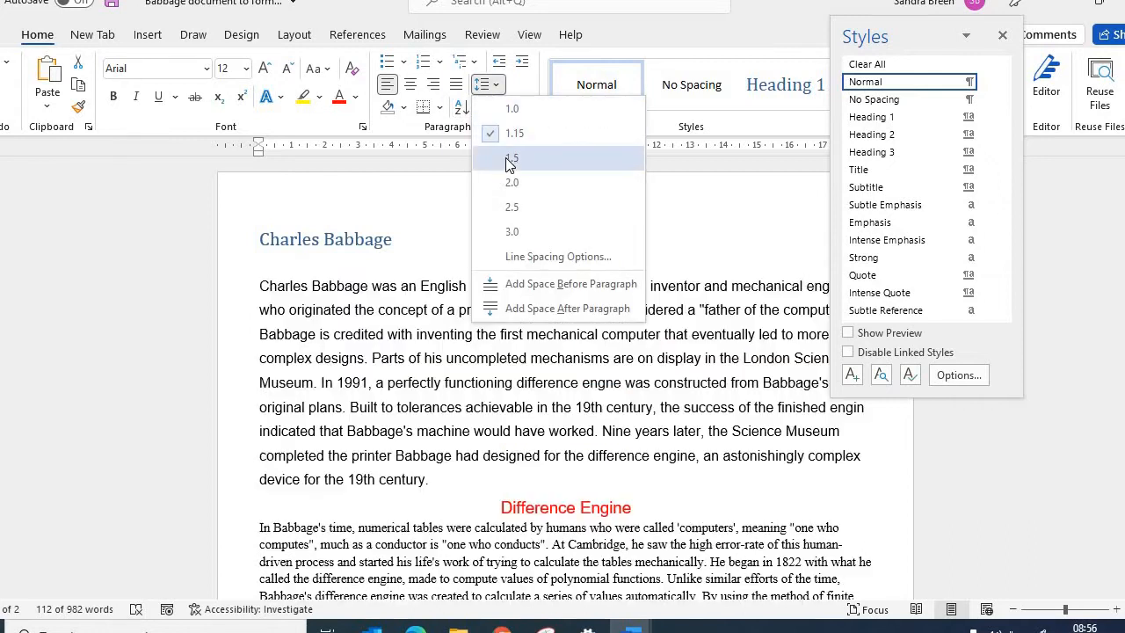
{"action": "left_click", "coordinate": [508, 160]}
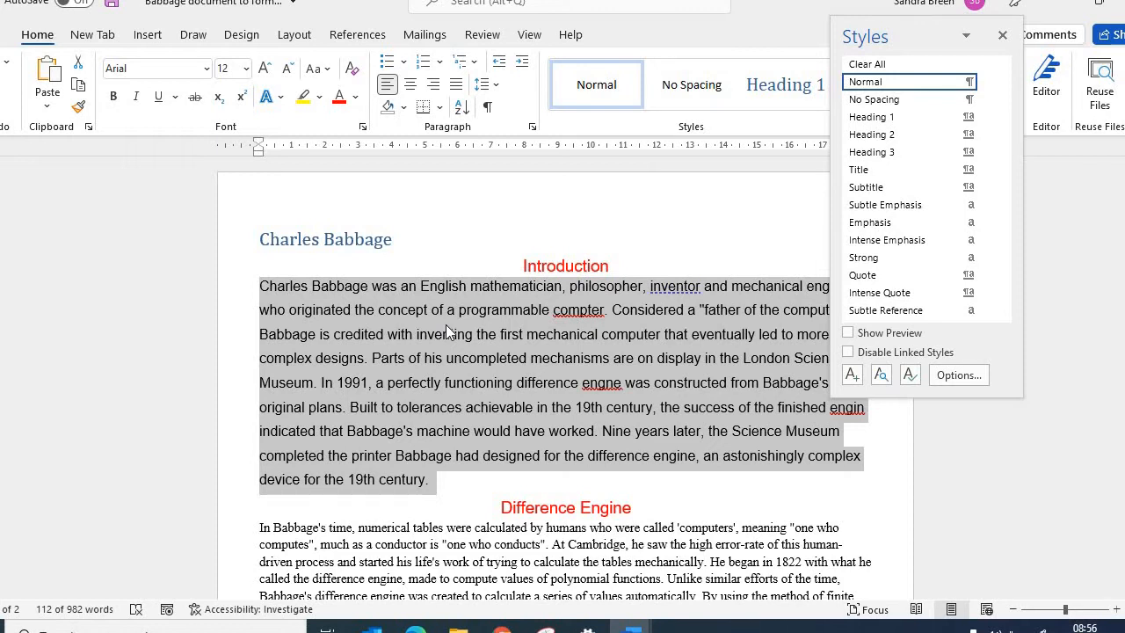
- Update the Normal style to match the reformatted introduction paragraph and deselect the text
{"action": "right_click", "coordinate": [582, 91]}
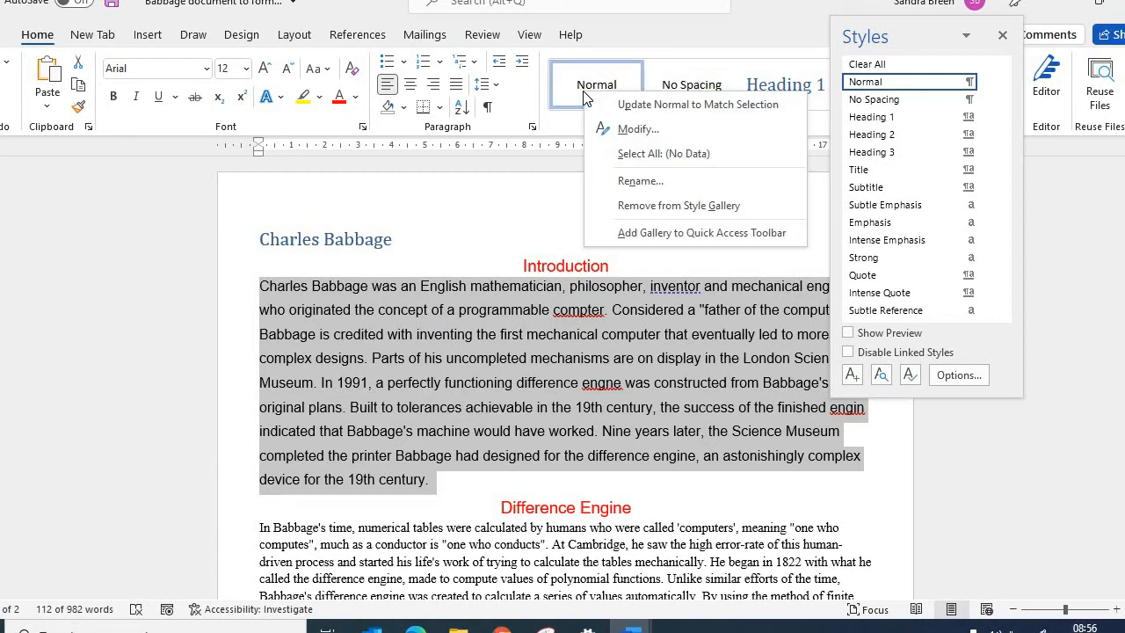
{"action": "left_click", "coordinate": [628, 95]}
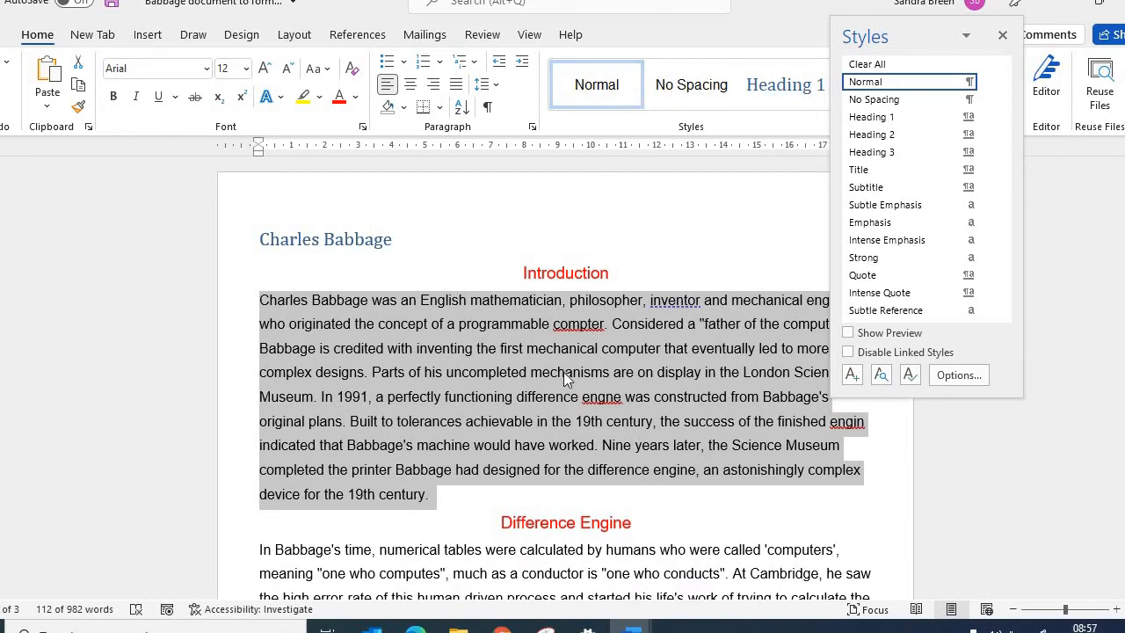
{"action": "left_click", "coordinate": [563, 371]}
{"action": "mouse_move", "coordinate": [1124, 207]}
{"action": "left_mouse_down"}
{"action": "mouse_move", "coordinate": [1123, 527]}
{"action": "mouse_move", "coordinate": [1123, 208]}
{"action": "left_mouse_up"}
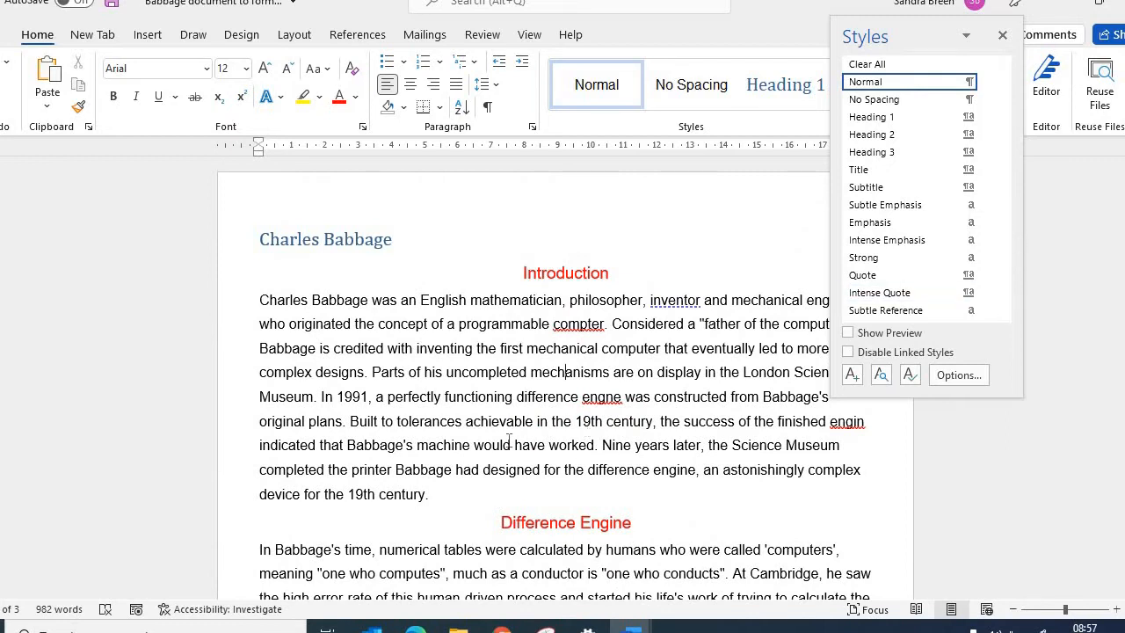